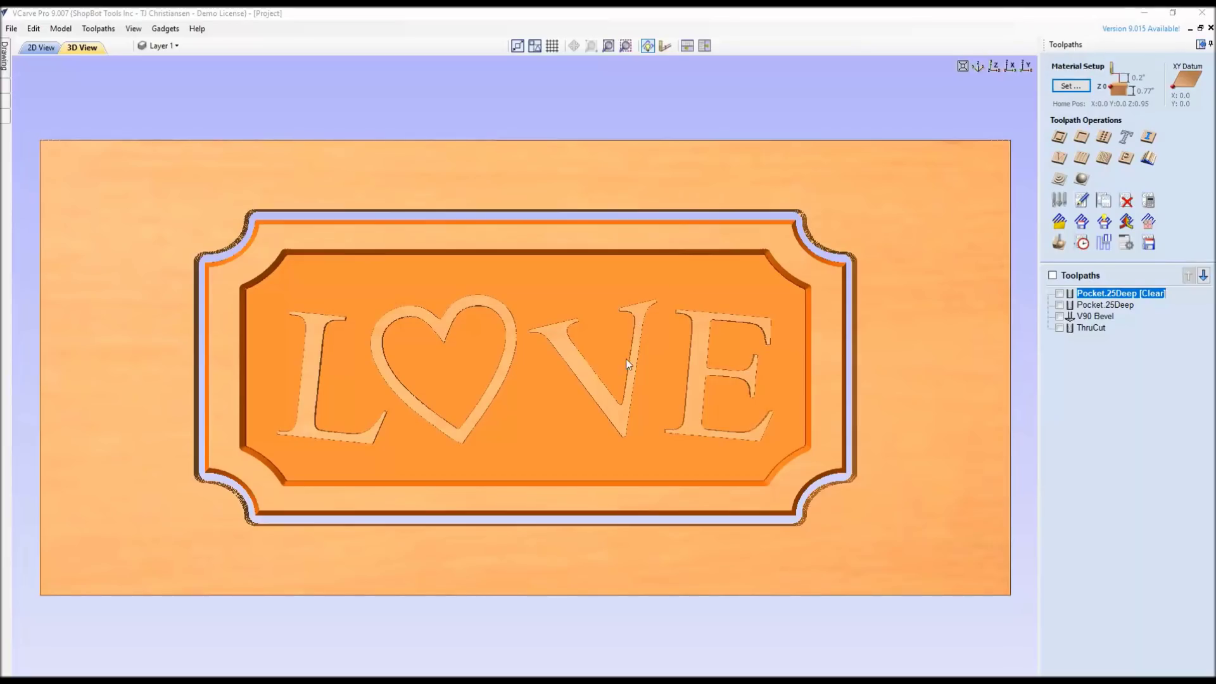
# Open Save Toolpaths (ShopBot TC inch post processor) and hide every toolpath preview on the sign
pyautogui.moveTo(625, 358); pyautogui.dragTo(704, 340)
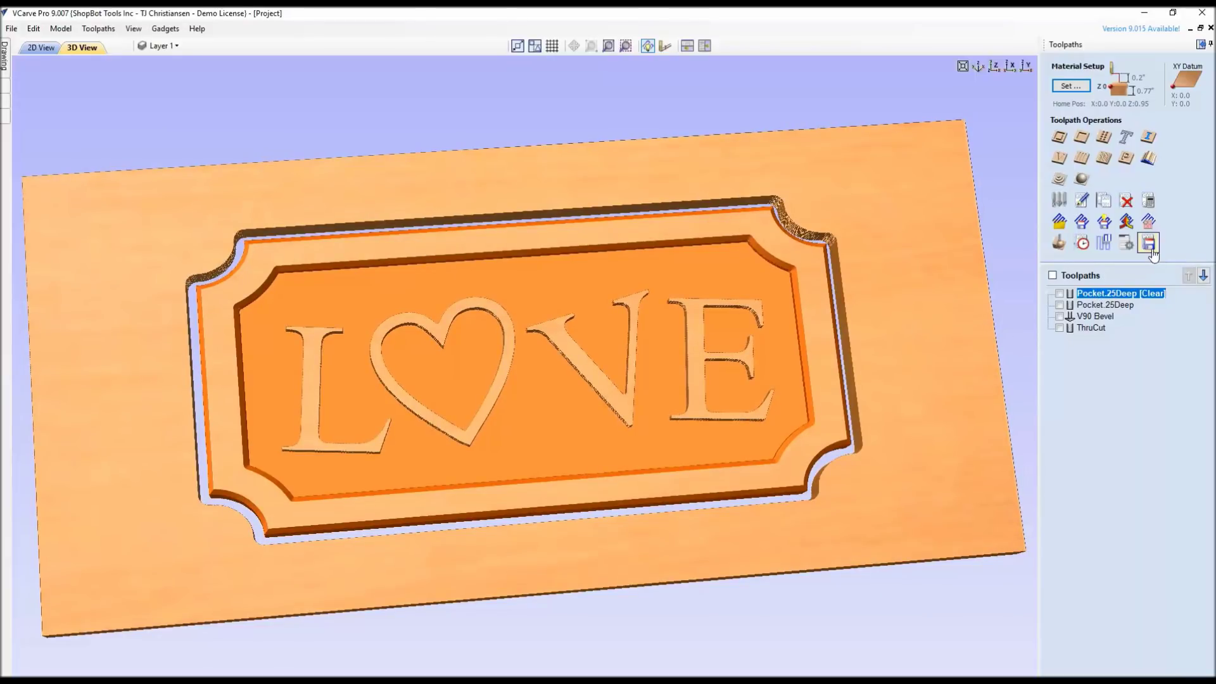
pyautogui.click(1053, 274)
pyautogui.click(1148, 243)
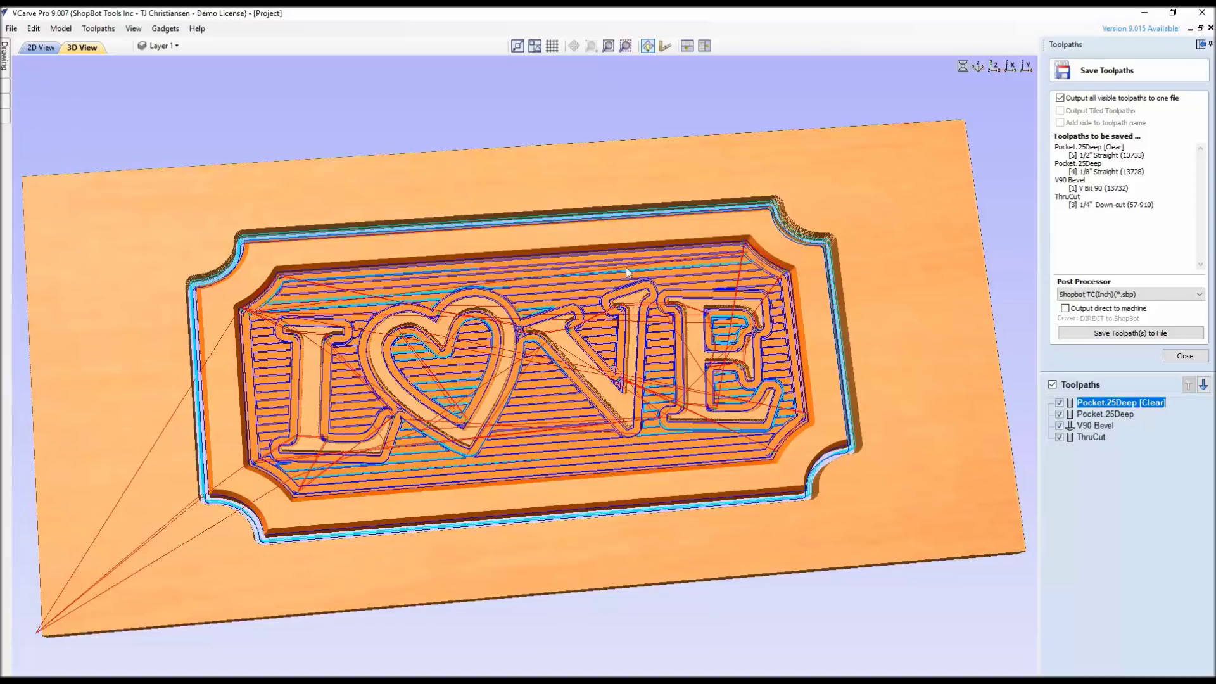
pyautogui.click(1053, 384)
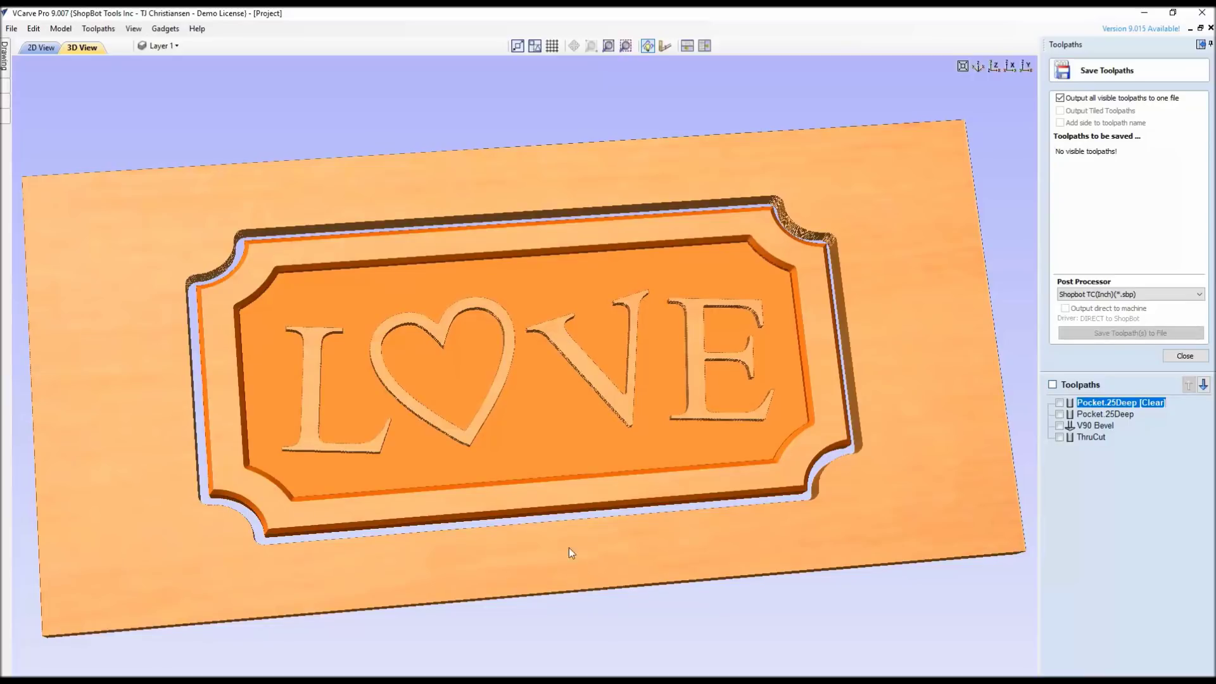
pyautogui.moveTo(531, 522); pyautogui.dragTo(205, 449)
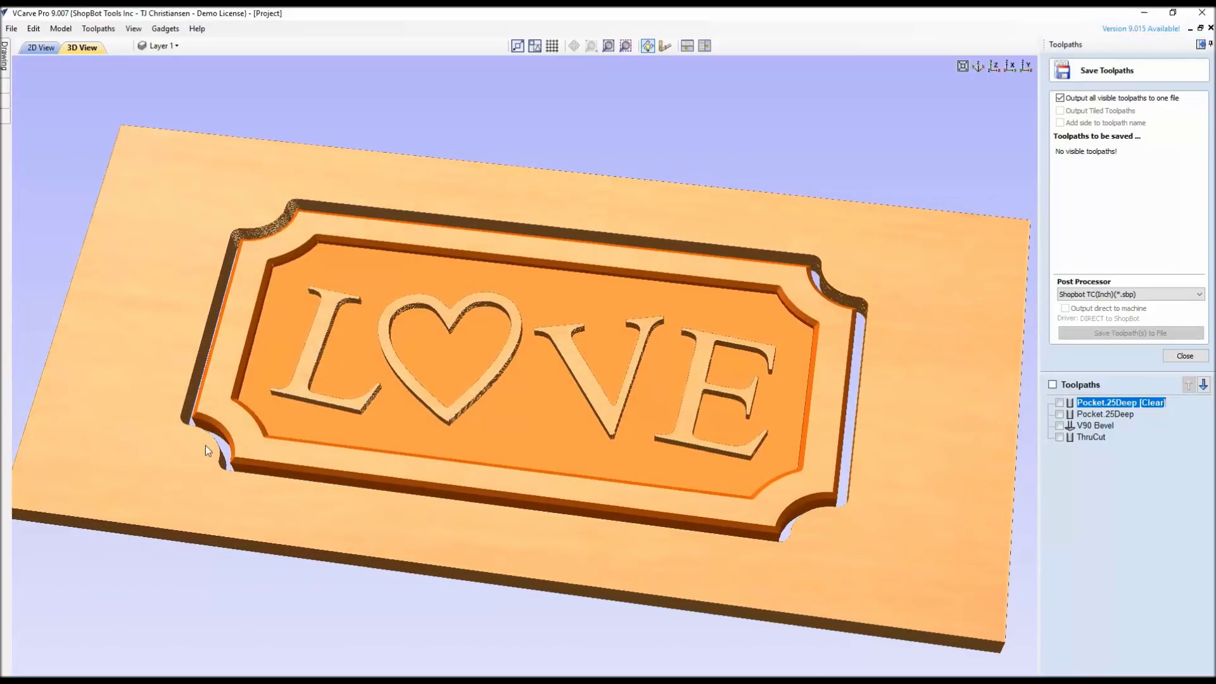
pyautogui.moveTo(369, 446); pyautogui.dragTo(446, 430)
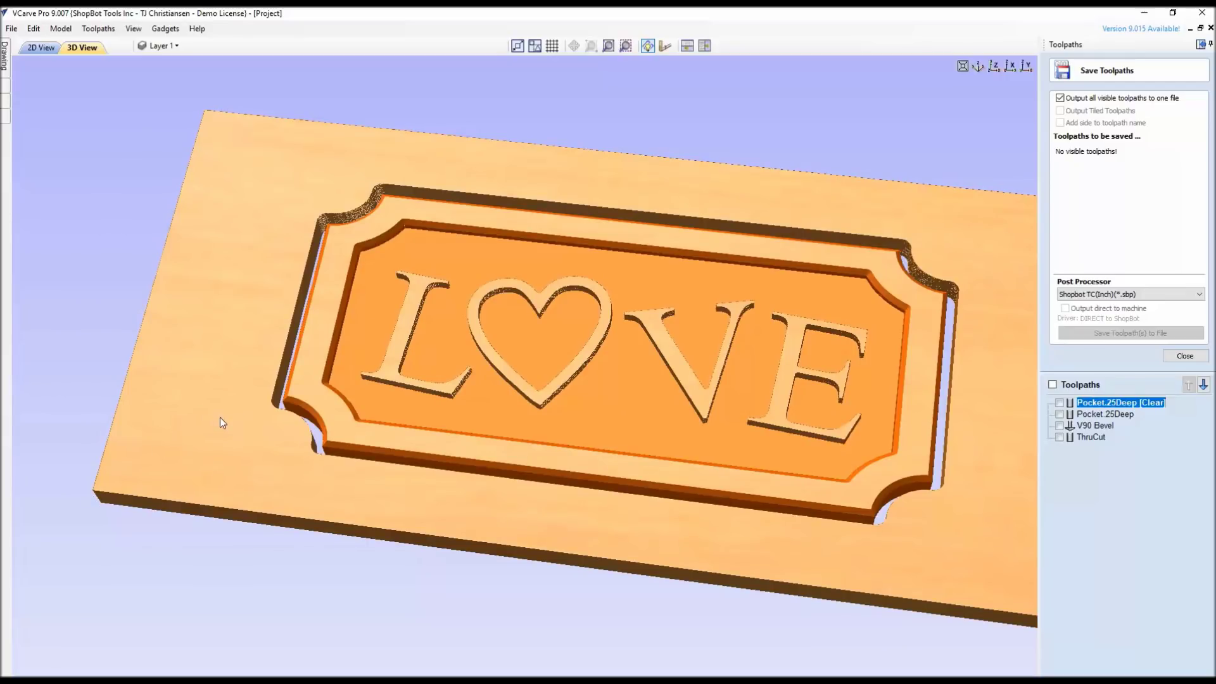
pyautogui.scroll(5, 212, 437)
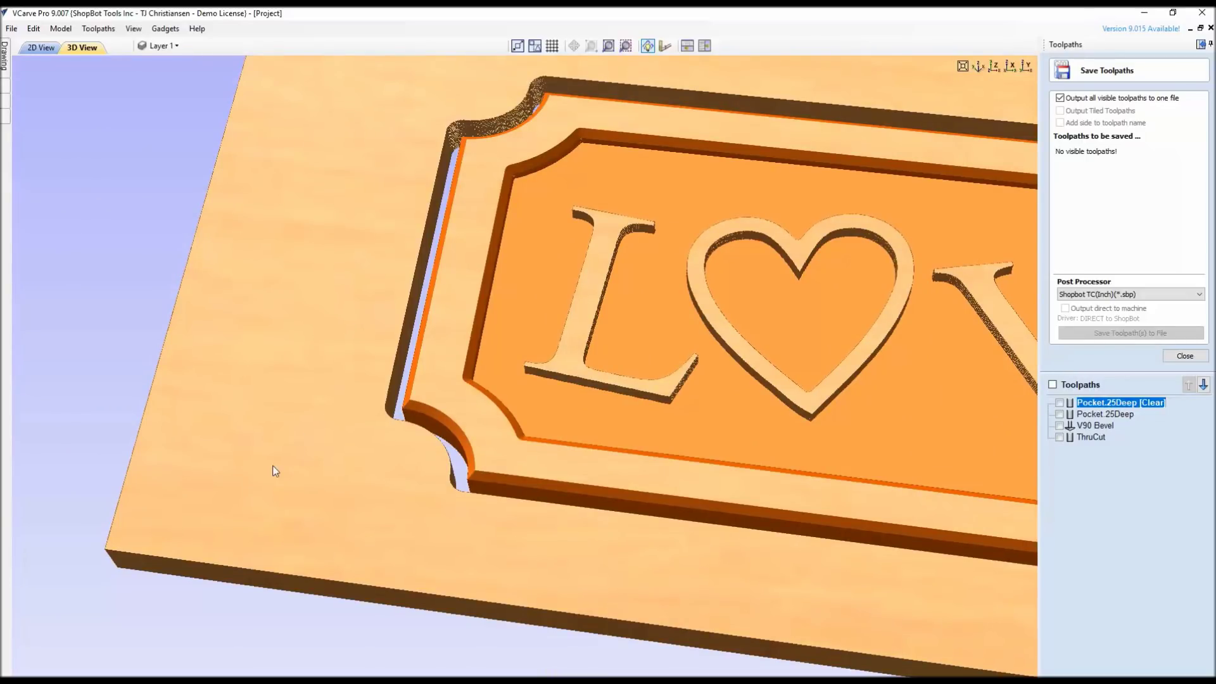
pyautogui.scroll(-2, 304, 448)
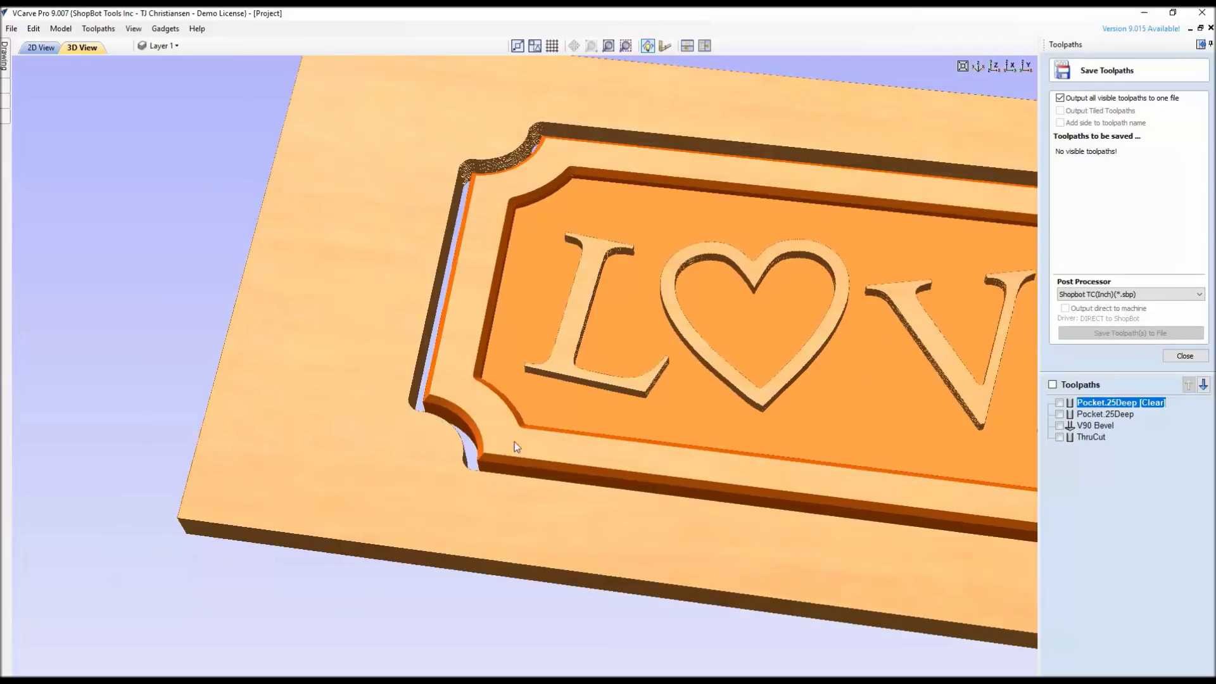
pyautogui.scroll(3, 584, 374)
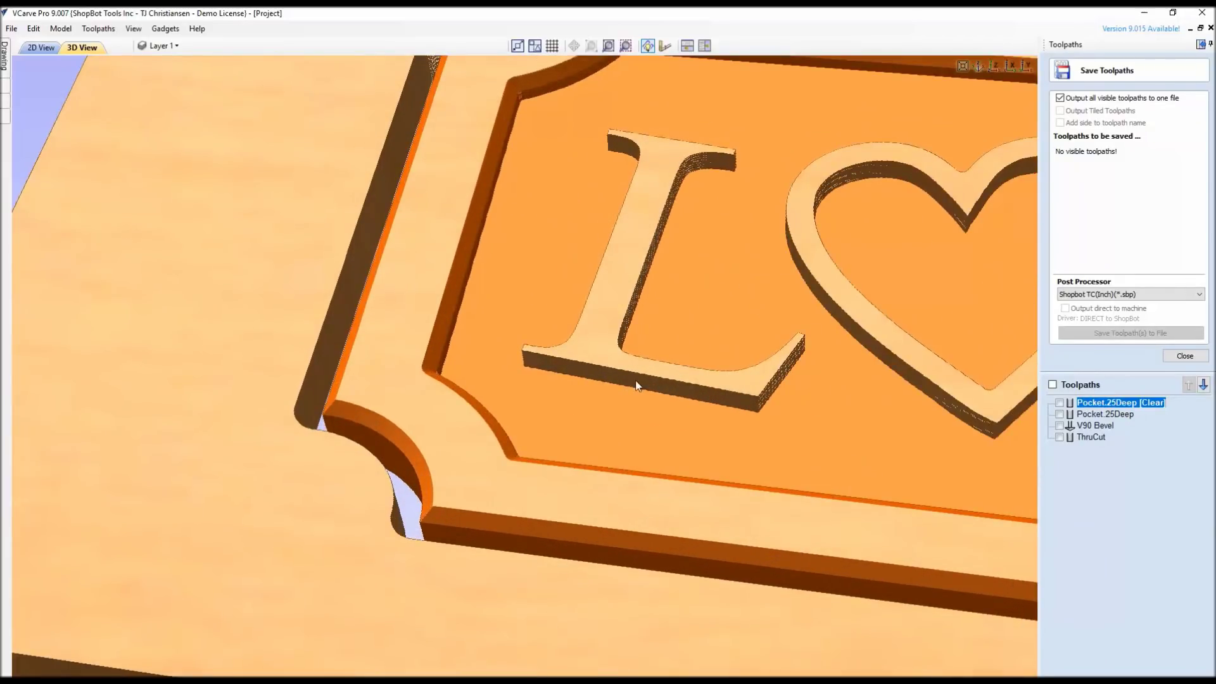
pyautogui.moveTo(637, 385); pyautogui.dragTo(443, 398)
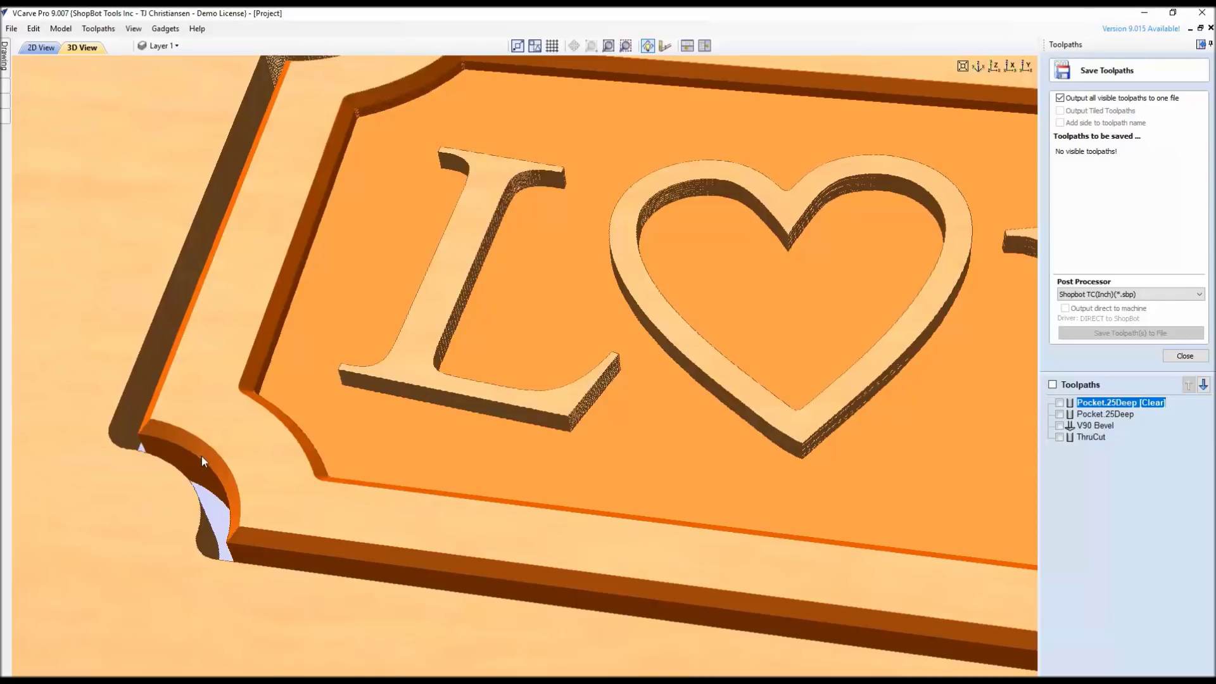
pyautogui.scroll(-2, 261, 516)
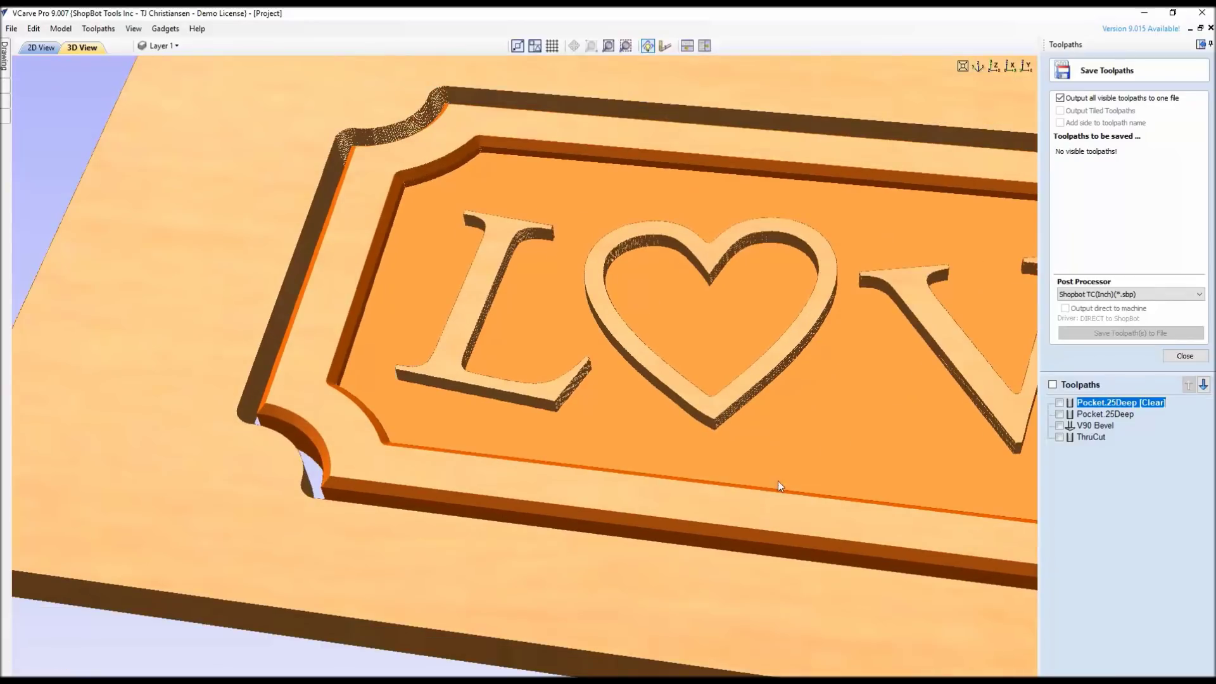
pyautogui.scroll(-2, 307, 521)
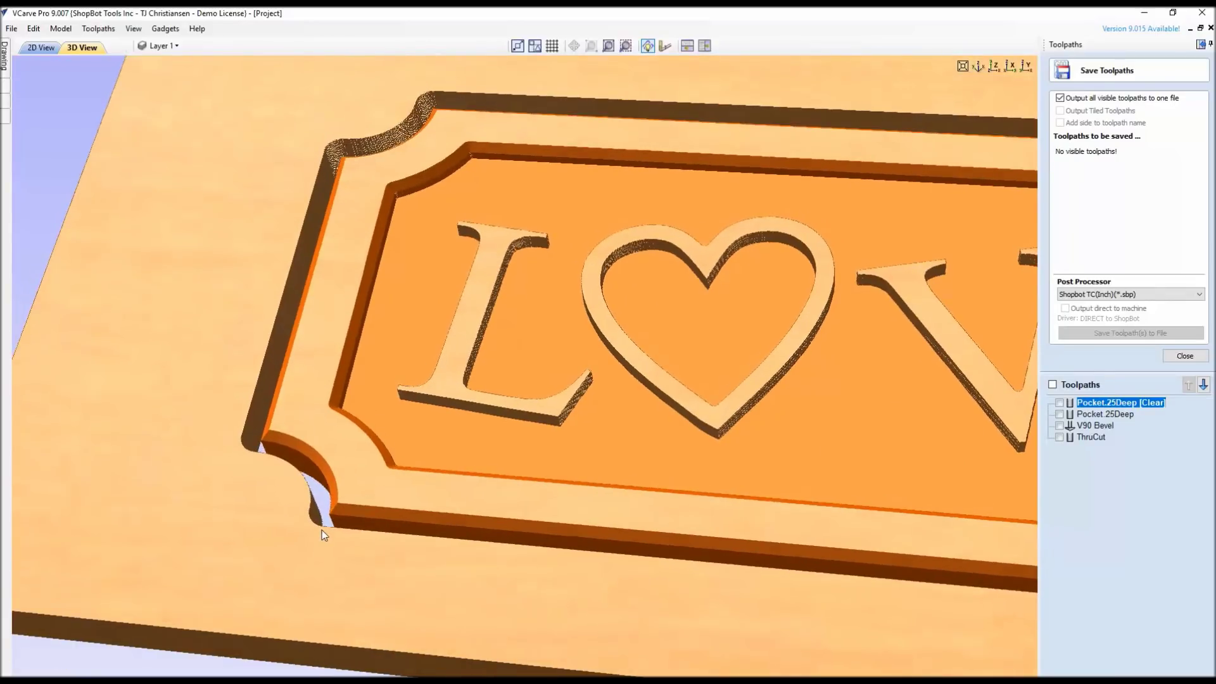
pyautogui.scroll(-3, 561, 522)
pyautogui.scroll(-3, 561, 523)
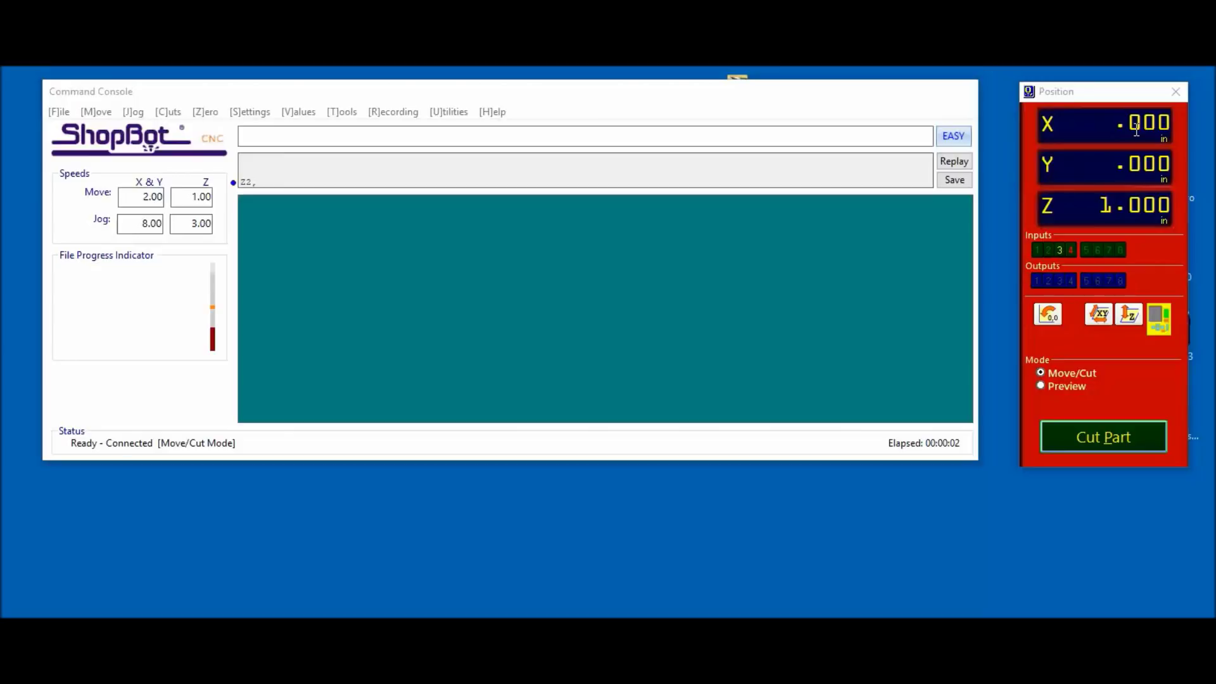
# Enter X 2 and Y 2 in the KeyPad's Go To Location fields
pyautogui.click(1158, 318)
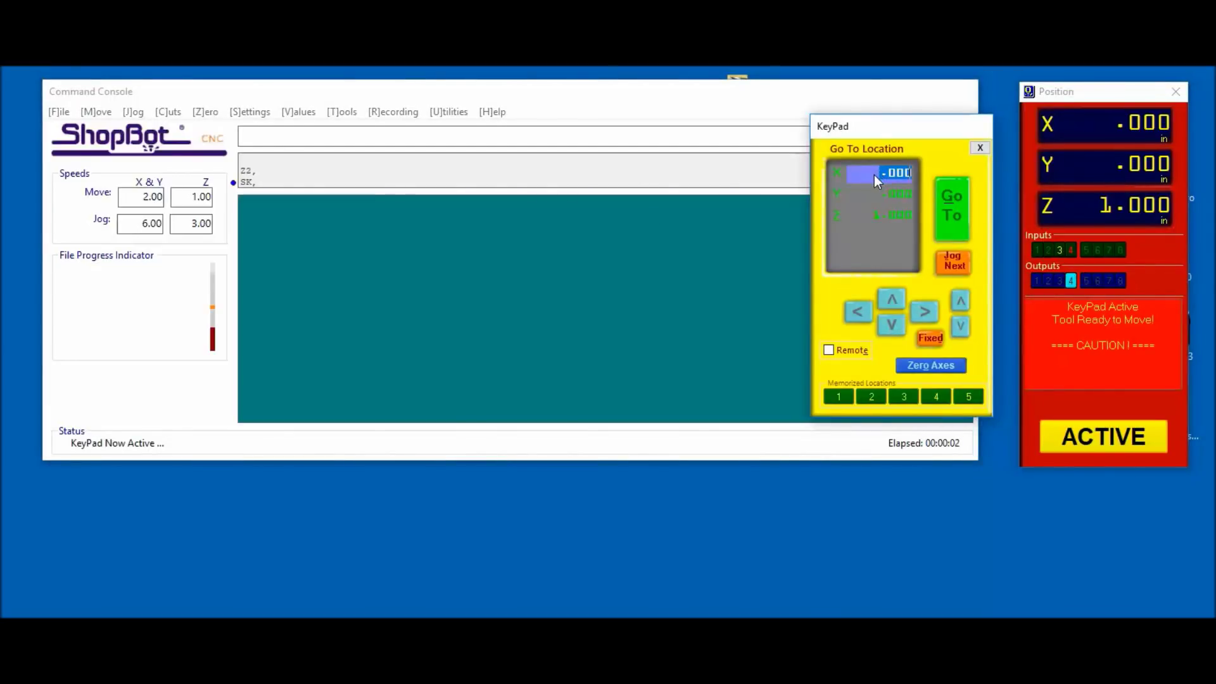
pyautogui.write('2')
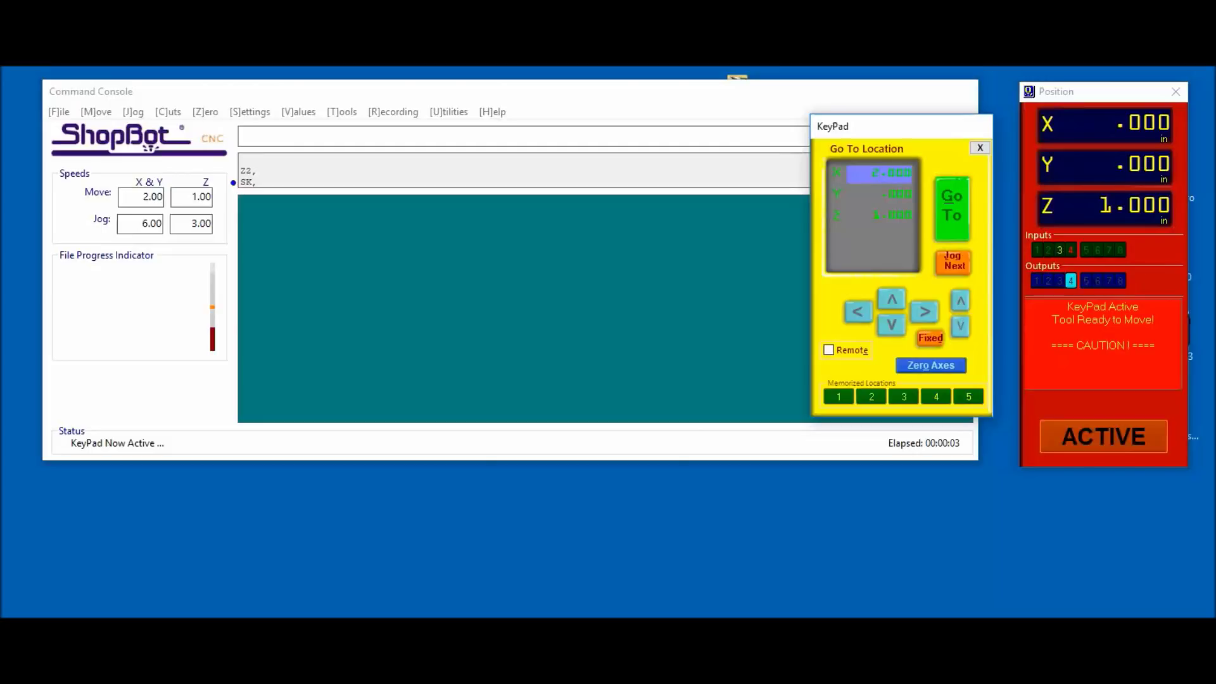
pyautogui.press('Tab')
pyautogui.write('2')
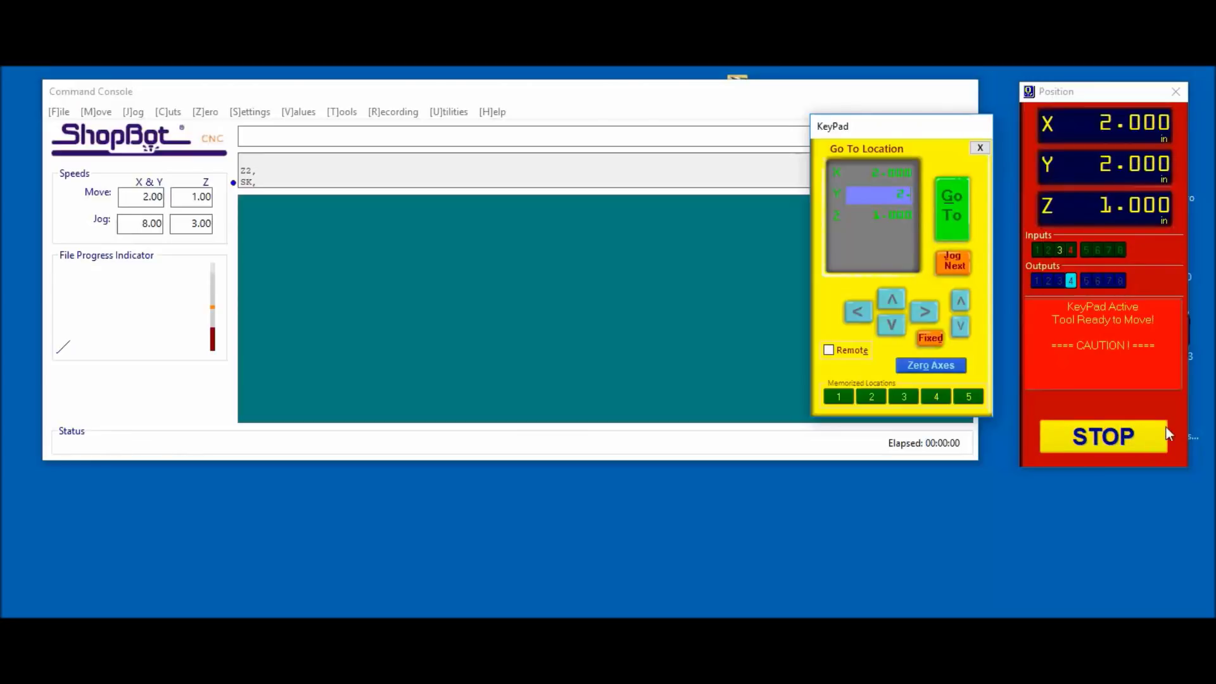
# Send the tool to X 2, Y 2 and store it as memorized location 1, labelled SignZ.Zero
pyautogui.press('Return')
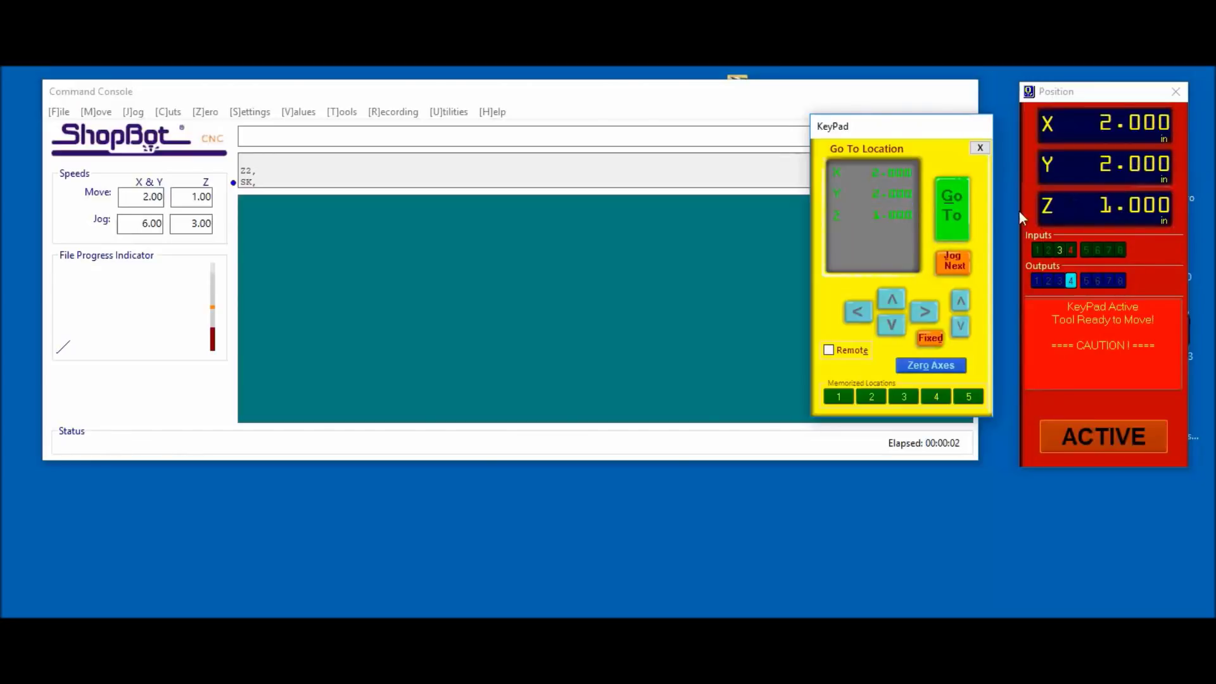
pyautogui.click(839, 397)
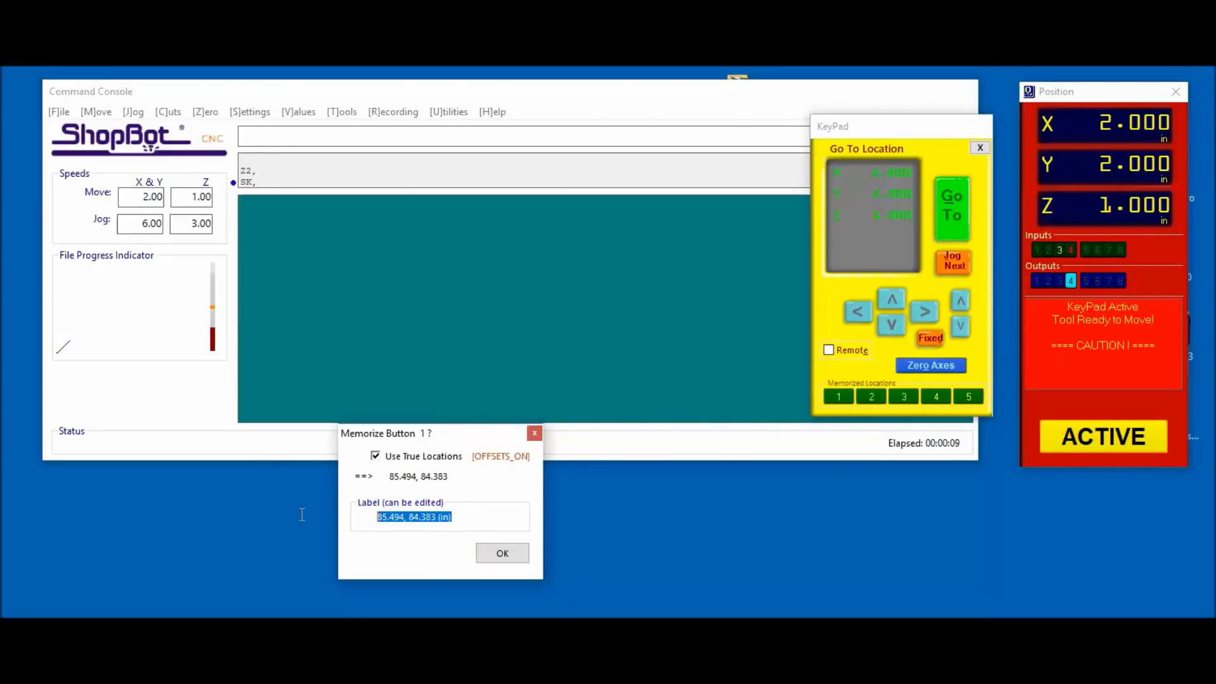
pyautogui.write('S')
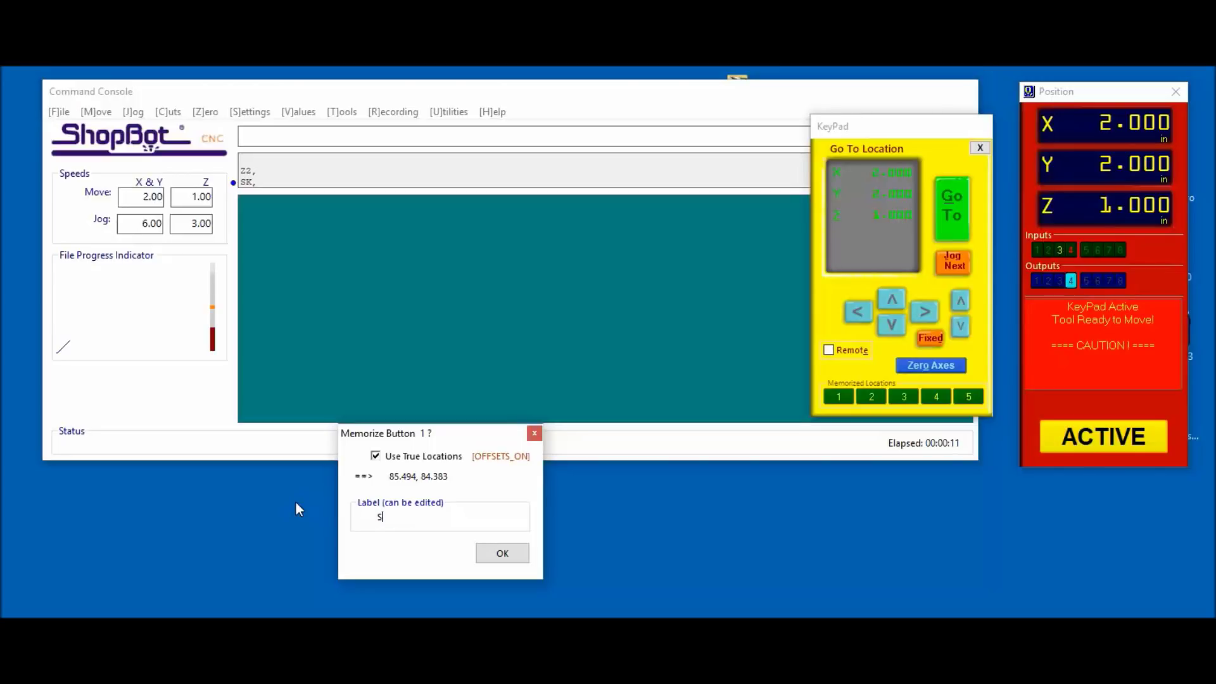
pyautogui.write('ignZ.Zero')
# Confirm the SignZ.Zero memorized location, then jog the tool away in X and Y
pyautogui.click(489, 554)
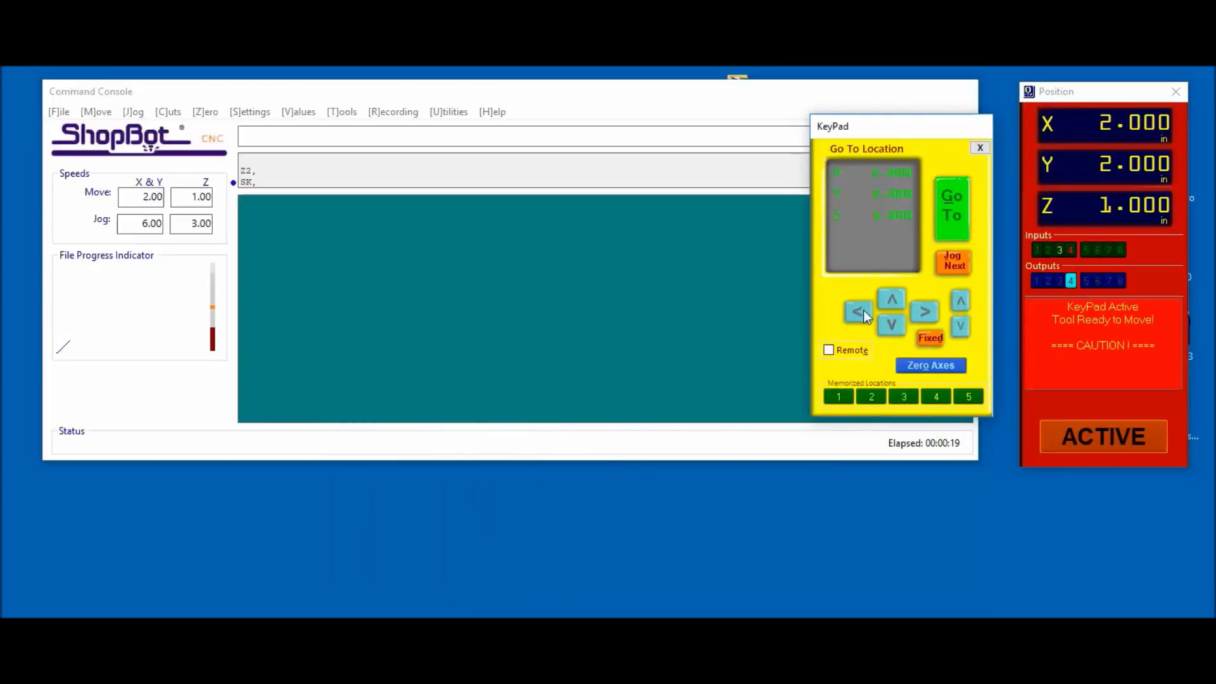
pyautogui.click(893, 301)
pyautogui.click(924, 312)
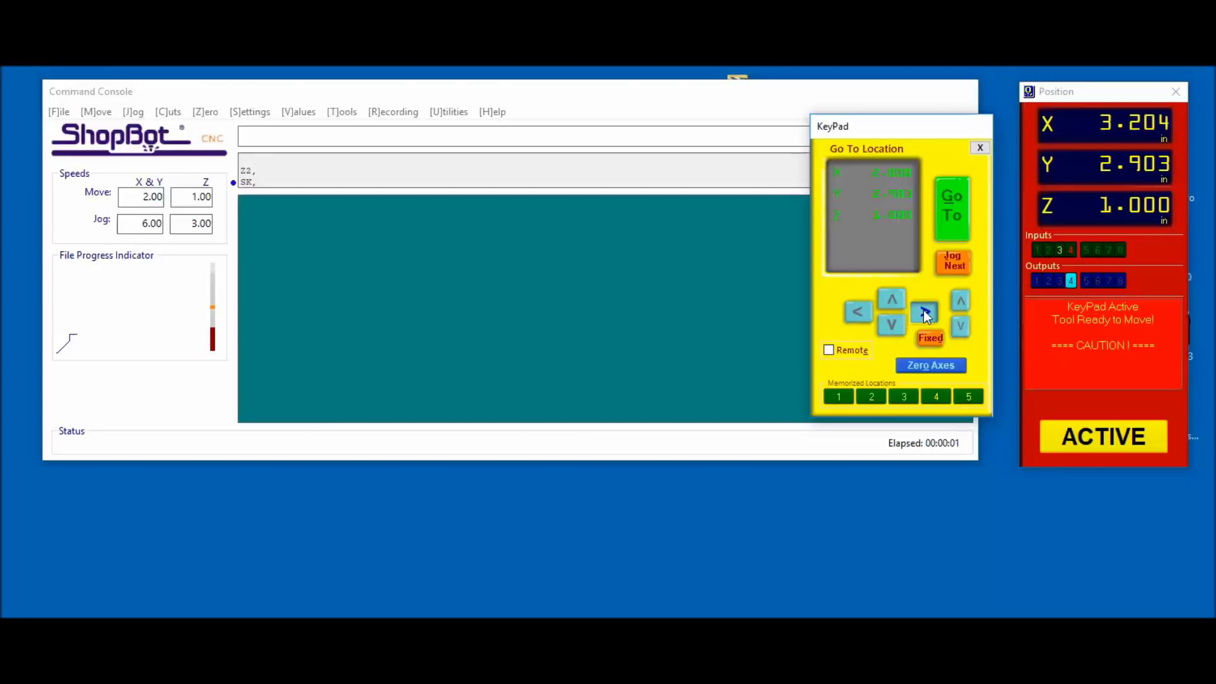
pyautogui.click(891, 299)
pyautogui.click(927, 315)
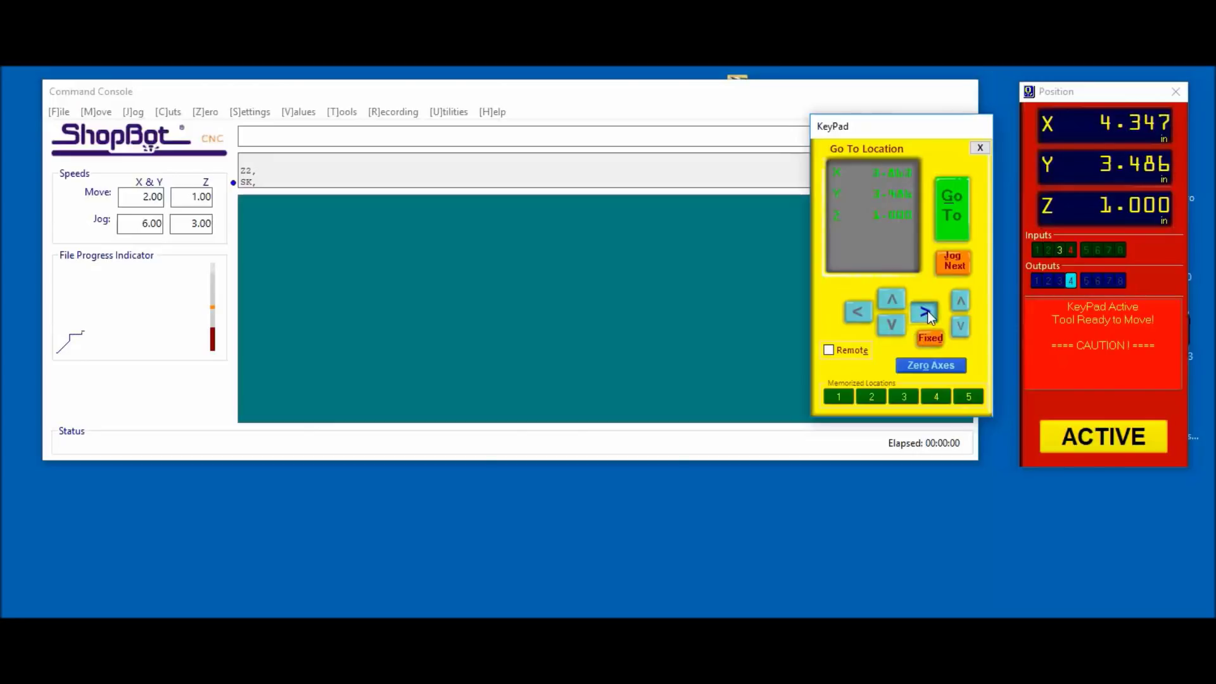
# Return the tool to memorized location 1, accepting the height warning, then close and reopen the KeyPad
pyautogui.click(839, 396)
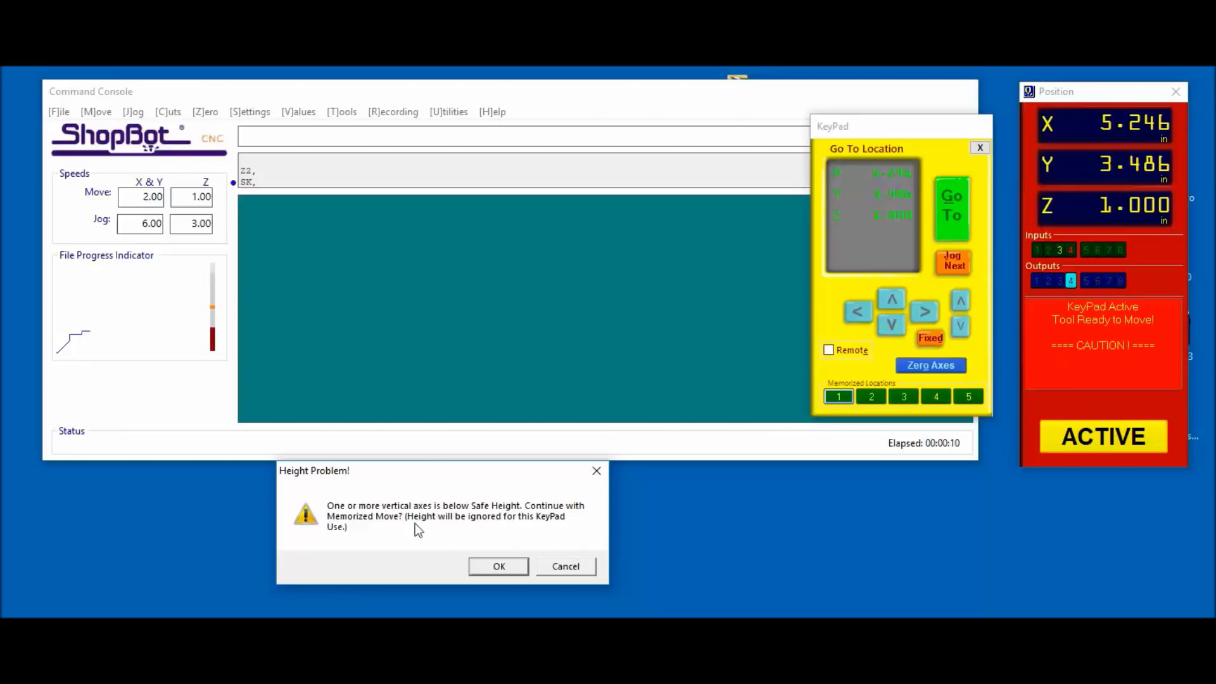
pyautogui.click(499, 566)
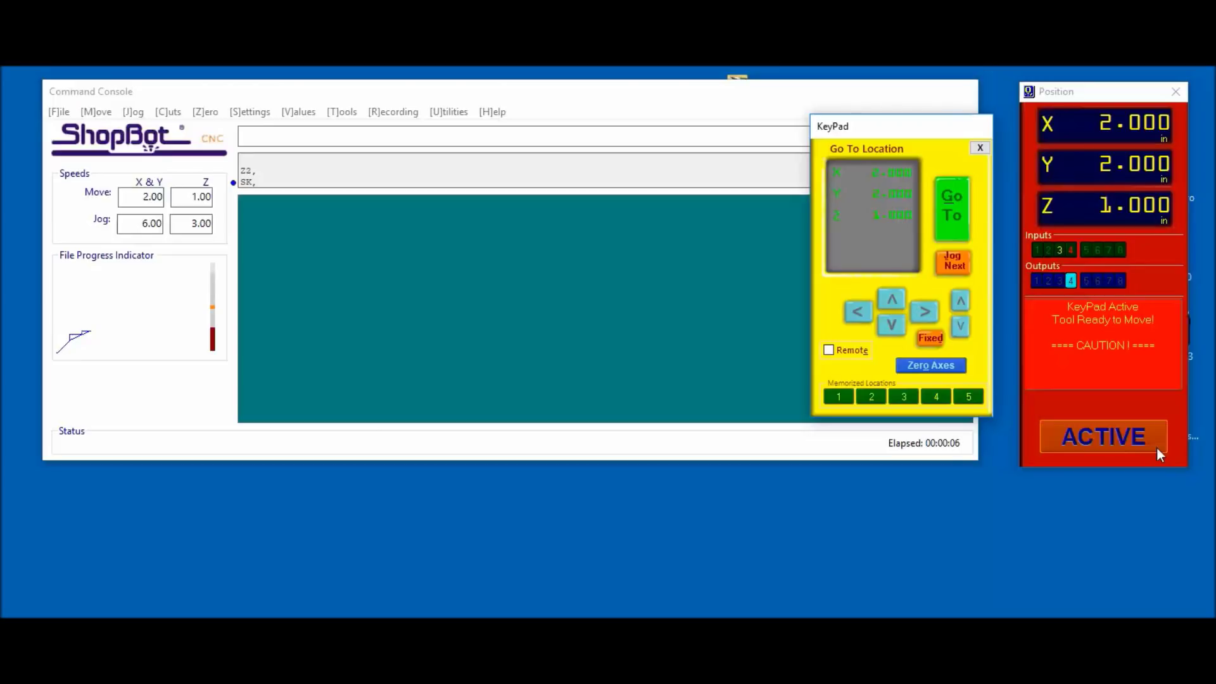
pyautogui.click(979, 148)
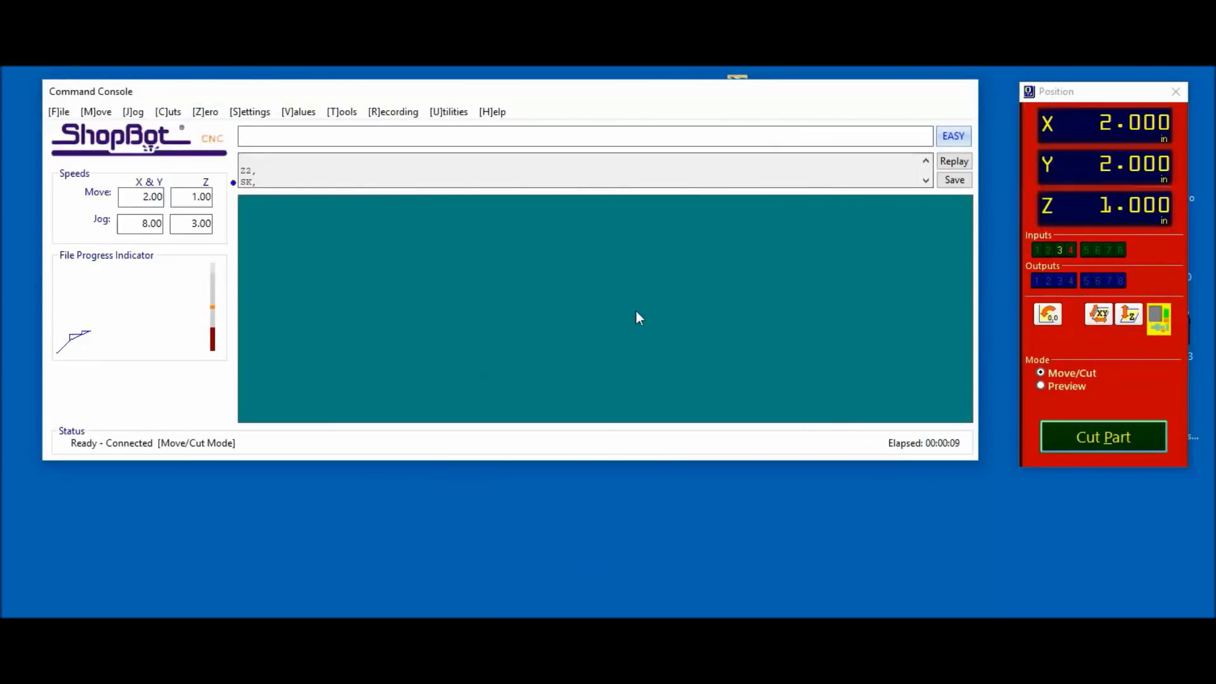
pyautogui.click(1156, 329)
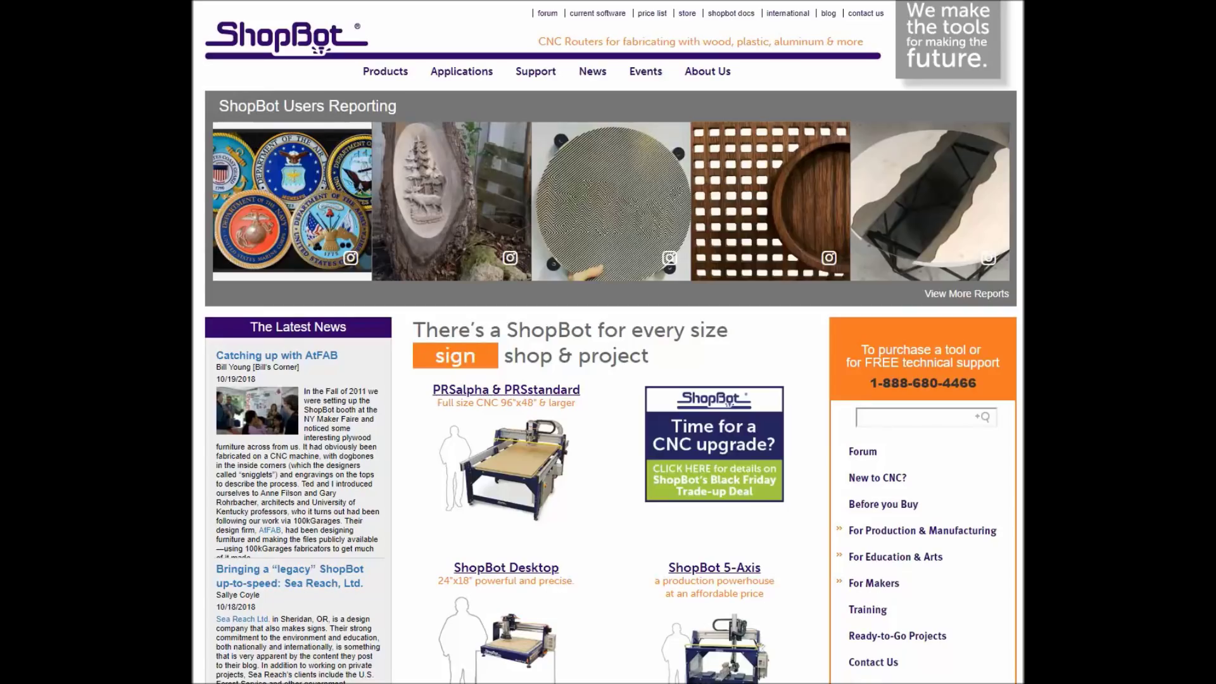
pyautogui.scroll(-2, 226, 396)
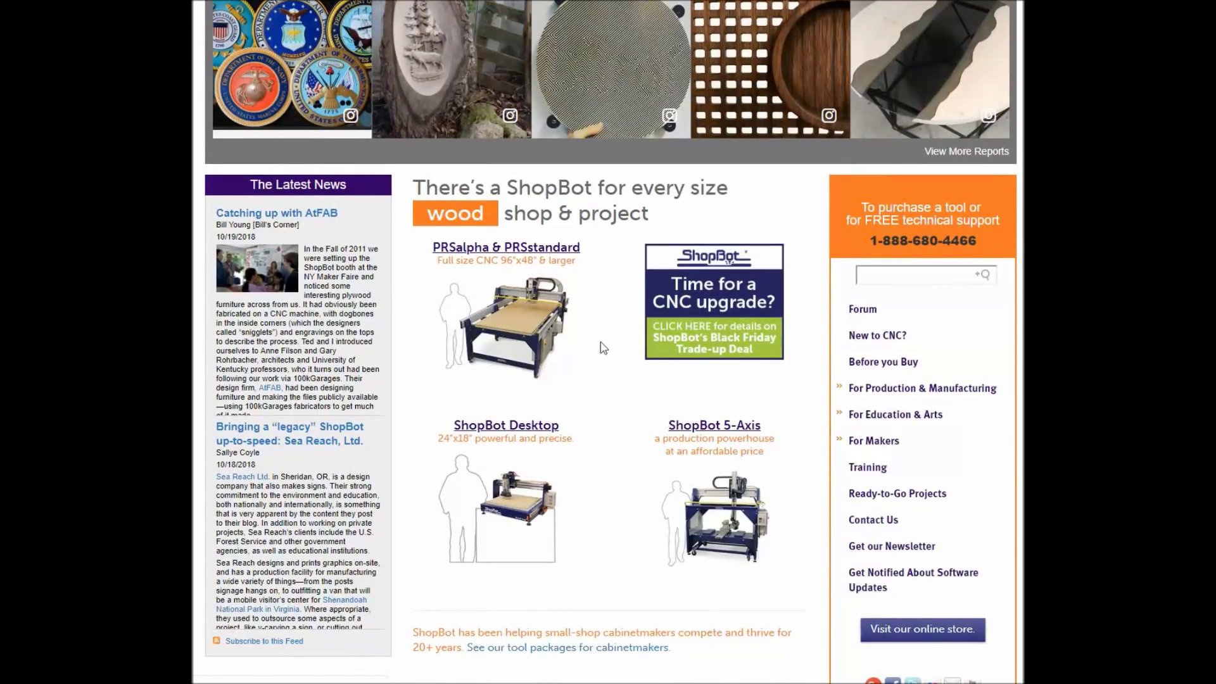
pyautogui.scroll(3, 603, 347)
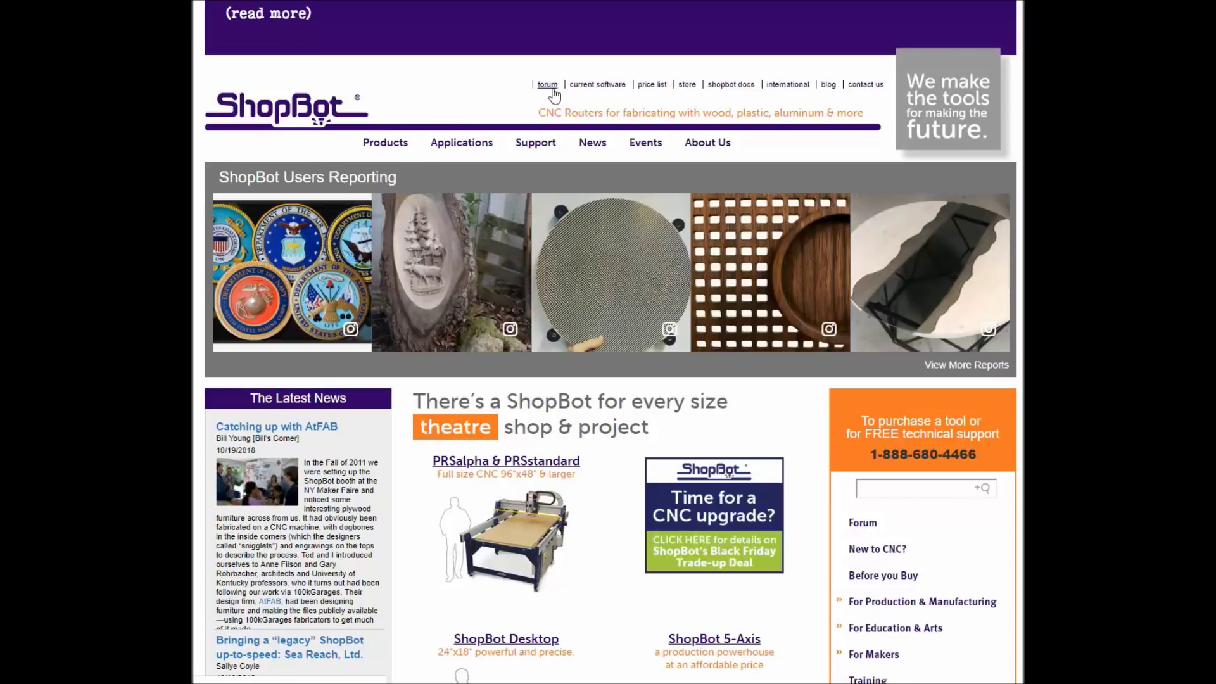
pyautogui.moveTo(574, 147)
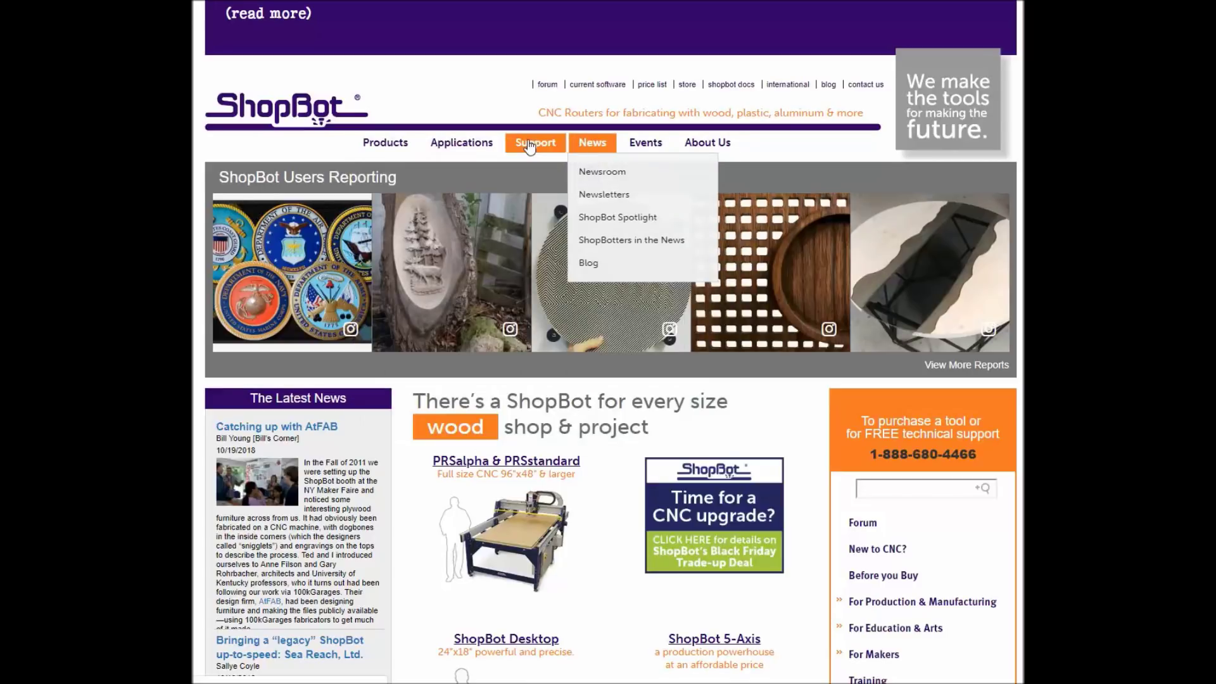
pyautogui.moveTo(535, 144)
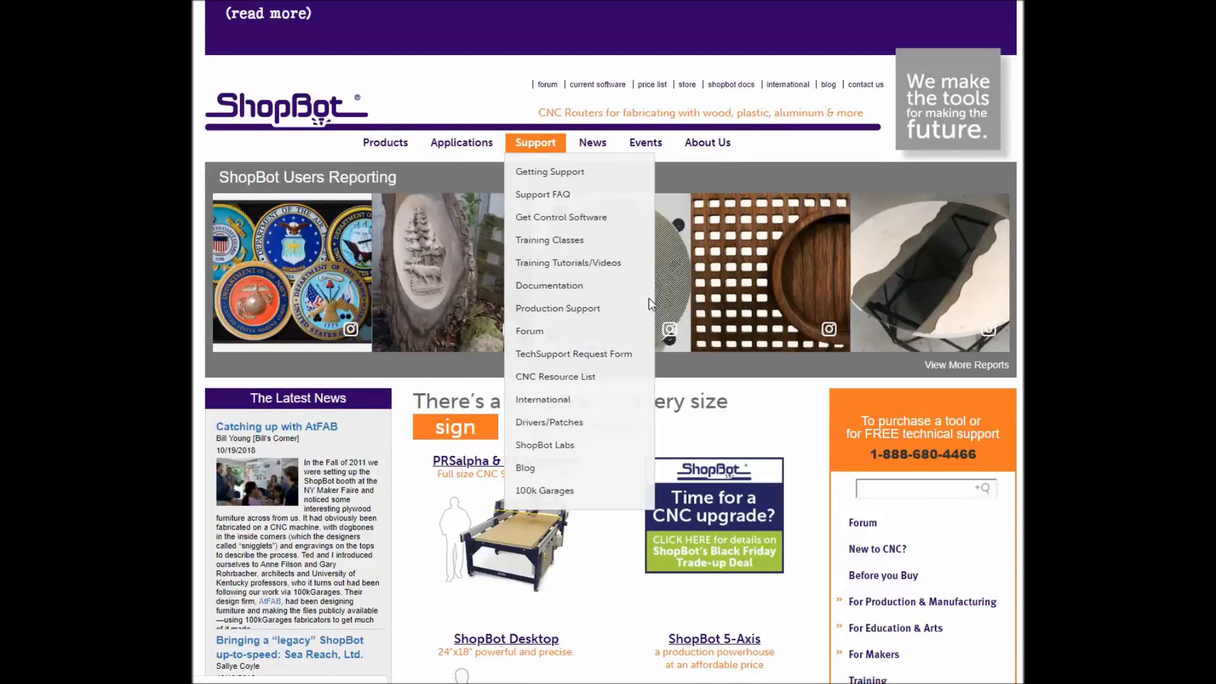
pyautogui.scroll(-2, 364, 302)
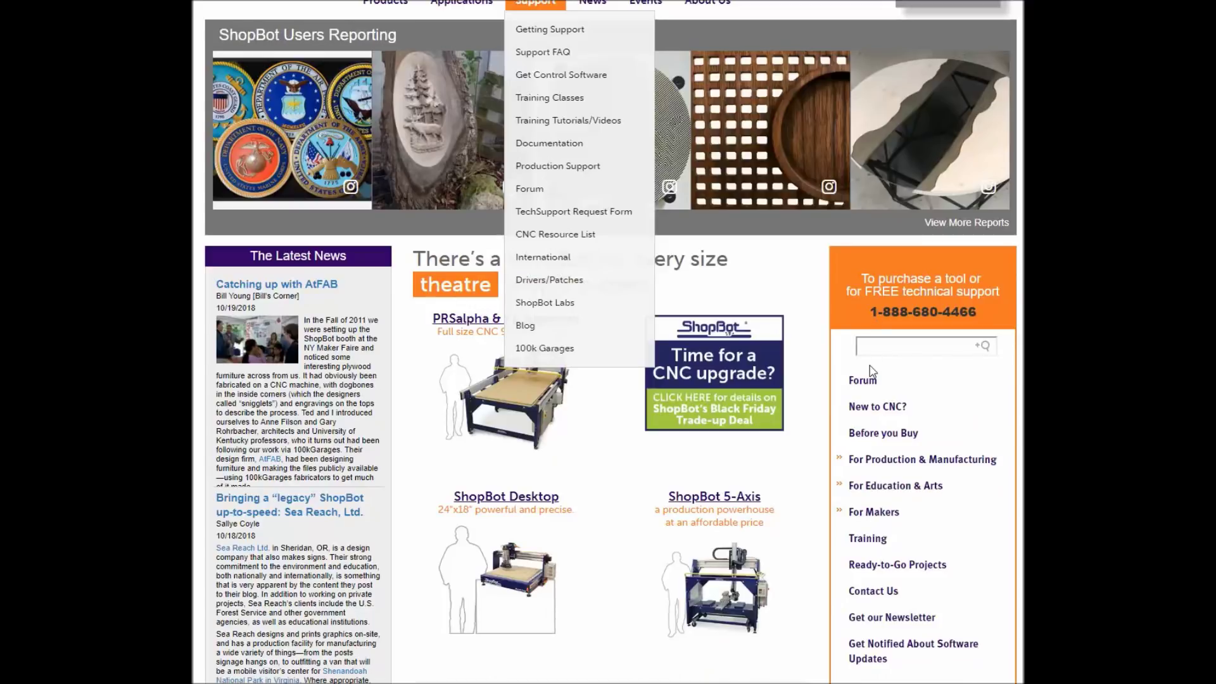